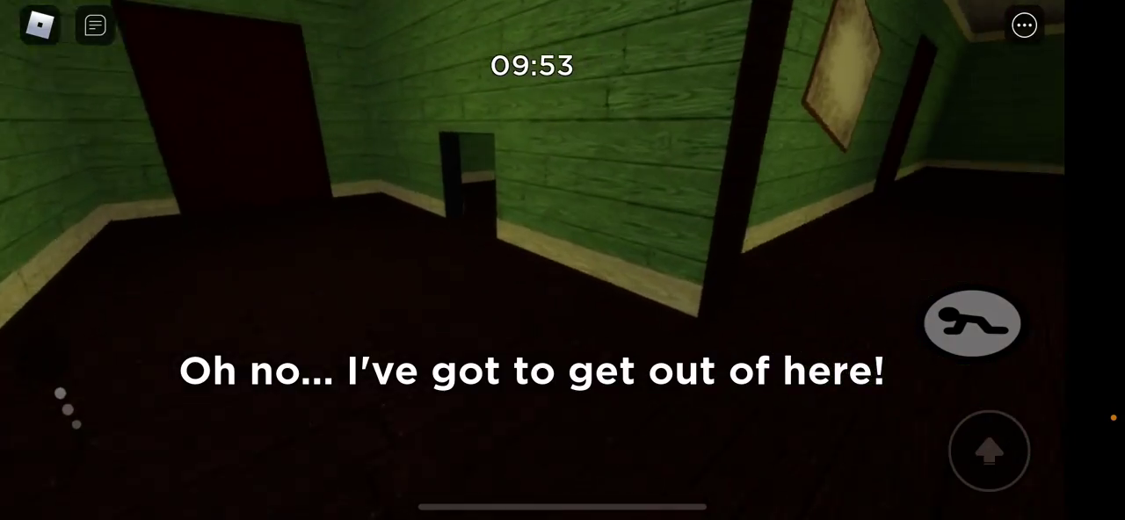
Crawl through the doorway, then walk through the shelf room and hallway to the locked door's panel.
left_click(972, 324)
mouse_move(40, 348)
left_mouse_down()
mouse_move(150, 281)
mouse_move(211, 411)
left_mouse_up()
left_click(972, 324)
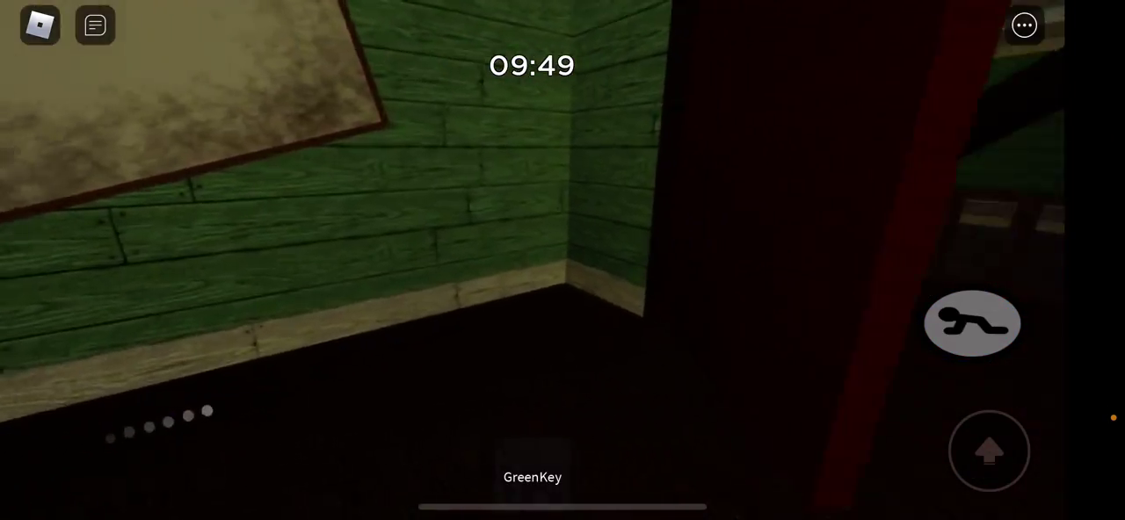
mouse_move(141, 471)
left_mouse_down()
mouse_move(130, 353)
mouse_move(158, 311)
left_mouse_up()
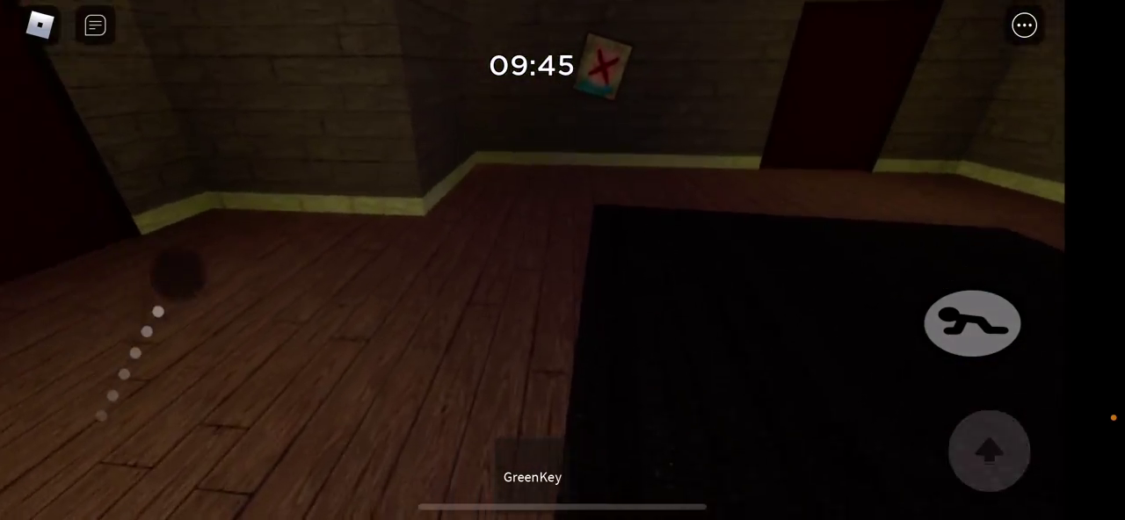
mouse_move(177, 274)
left_mouse_down()
mouse_move(221, 284)
mouse_move(272, 329)
mouse_move(289, 465)
mouse_move(132, 429)
mouse_move(166, 272)
mouse_move(115, 274)
mouse_move(171, 382)
mouse_move(33, 395)
mouse_move(58, 299)
mouse_move(85, 264)
mouse_move(29, 364)
mouse_move(81, 316)
left_mouse_up()
mouse_move(92, 352)
left_mouse_down()
mouse_move(110, 327)
mouse_move(143, 395)
mouse_move(138, 326)
mouse_move(90, 358)
mouse_move(106, 429)
left_mouse_up()
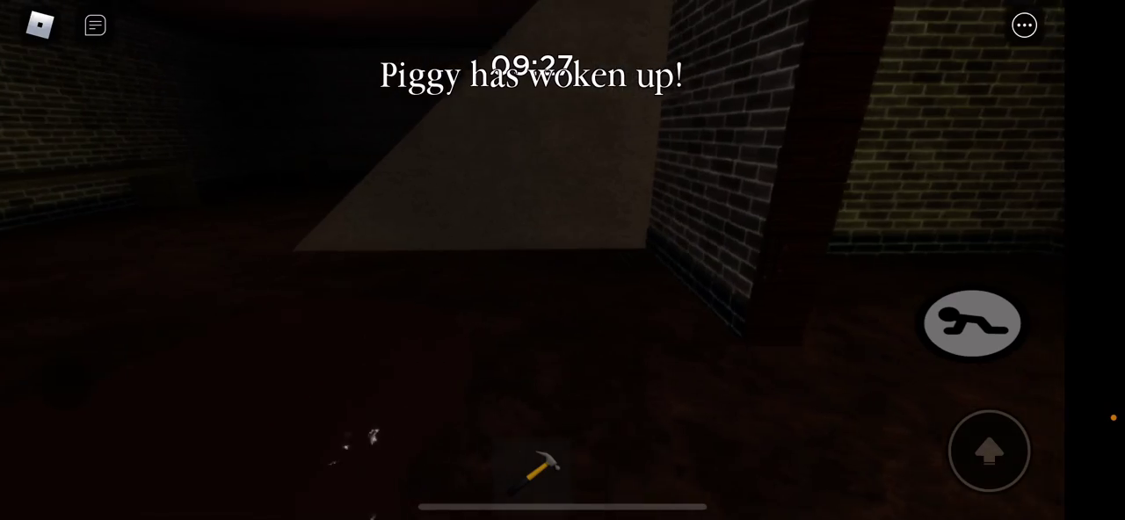
Equip the yellow key in the brick room and walk out into the dark outdoor area.
left_click_drag(96, 344, 104, 343)
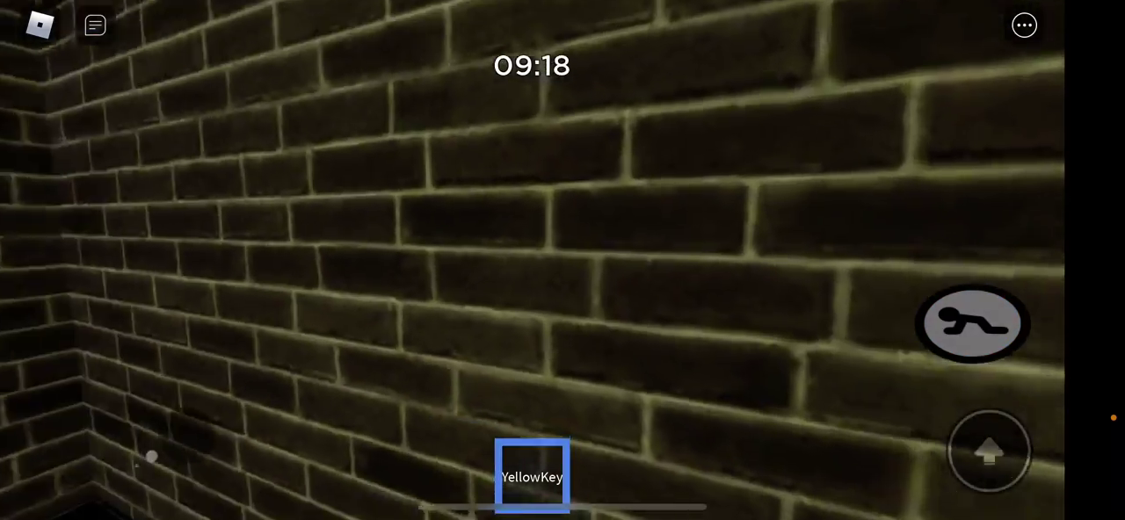
mouse_move(144, 454)
left_mouse_down()
mouse_move(77, 436)
mouse_move(88, 400)
mouse_move(264, 378)
left_mouse_up()
left_click(532, 475)
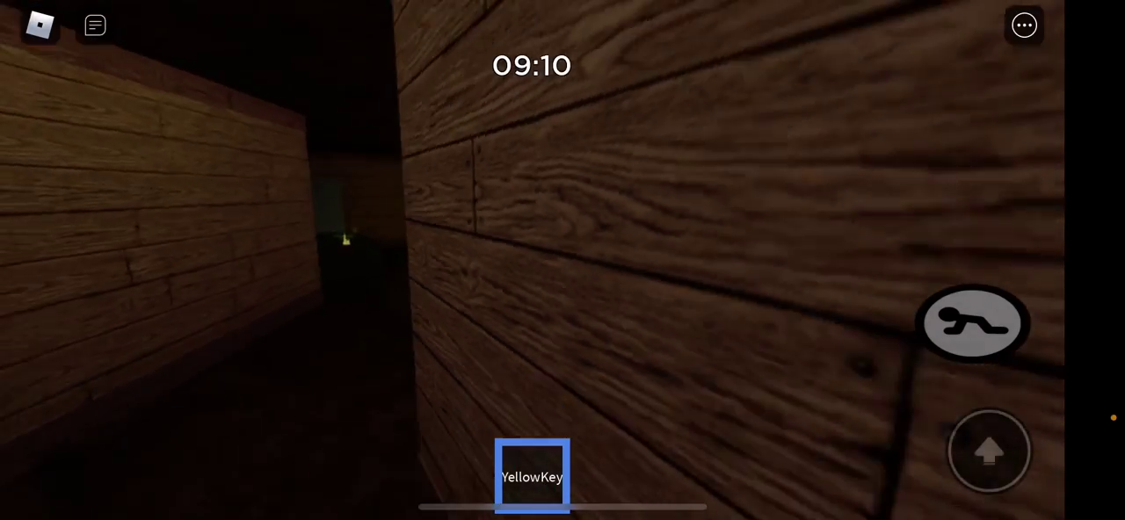
left_click_drag(143, 302, 101, 376)
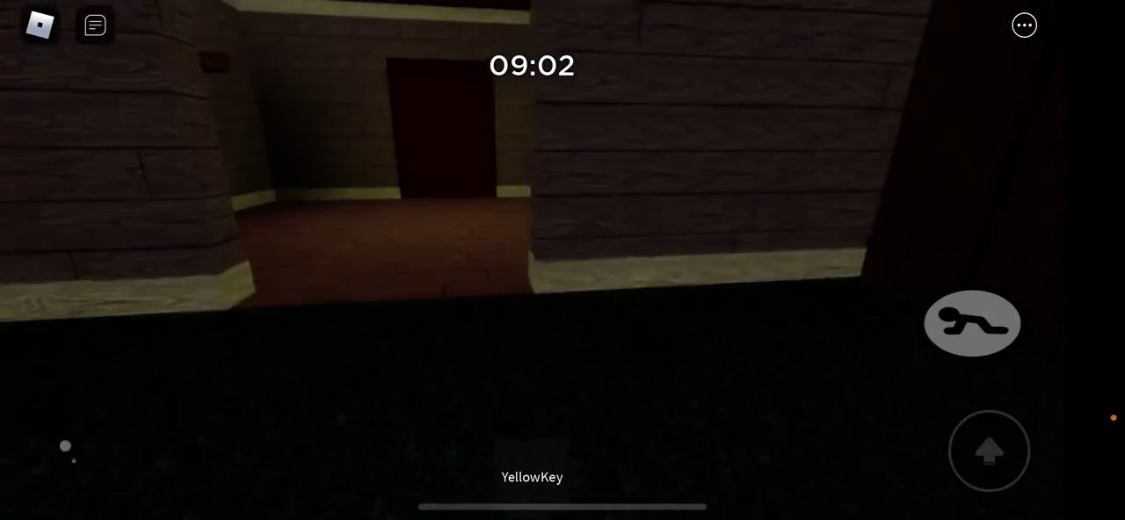
Carry the yellow key past the keypad door room and into the bathroom for the plank.
mouse_move(65, 445)
left_mouse_down()
mouse_move(26, 391)
mouse_move(31, 422)
mouse_move(48, 347)
left_mouse_up()
left_click(531, 475)
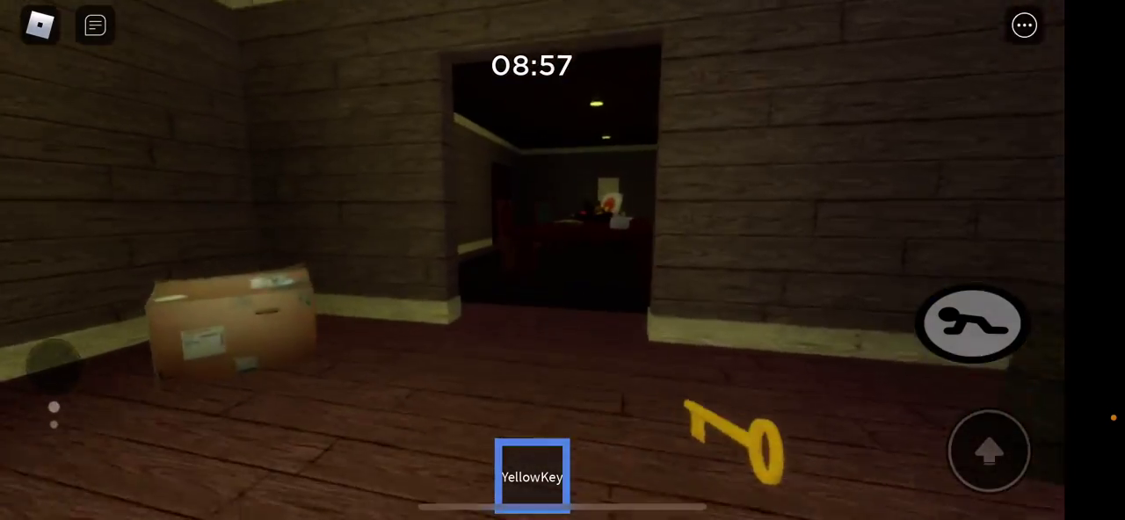
left_click(532, 475)
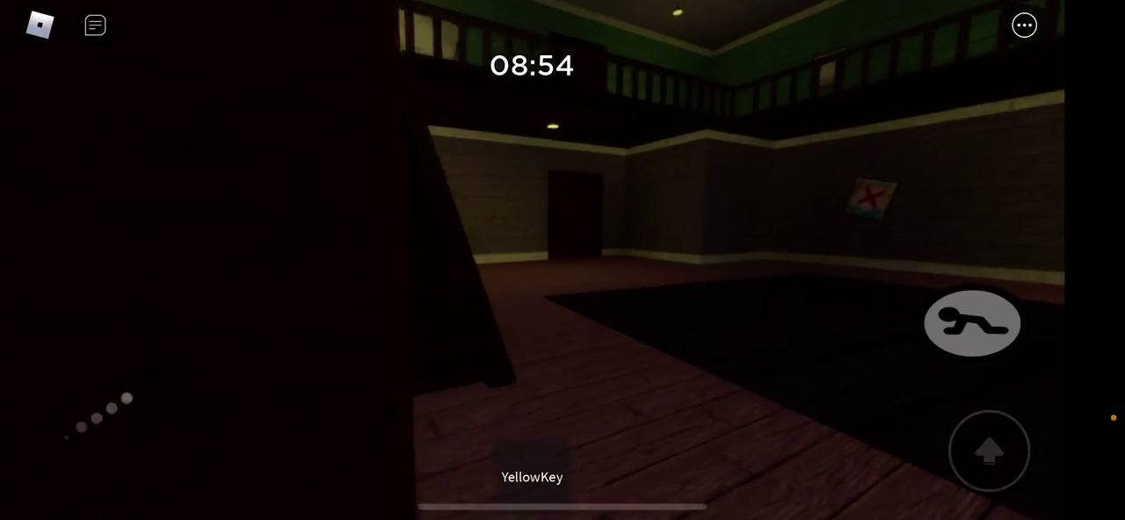
left_click_drag(199, 333, 47, 464)
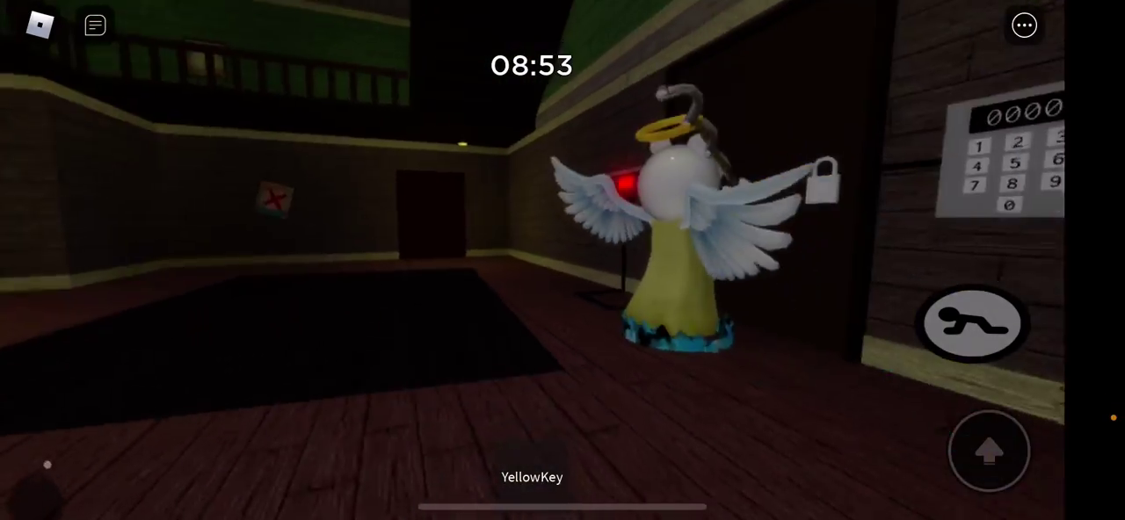
left_click_drag(57, 376, 54, 417)
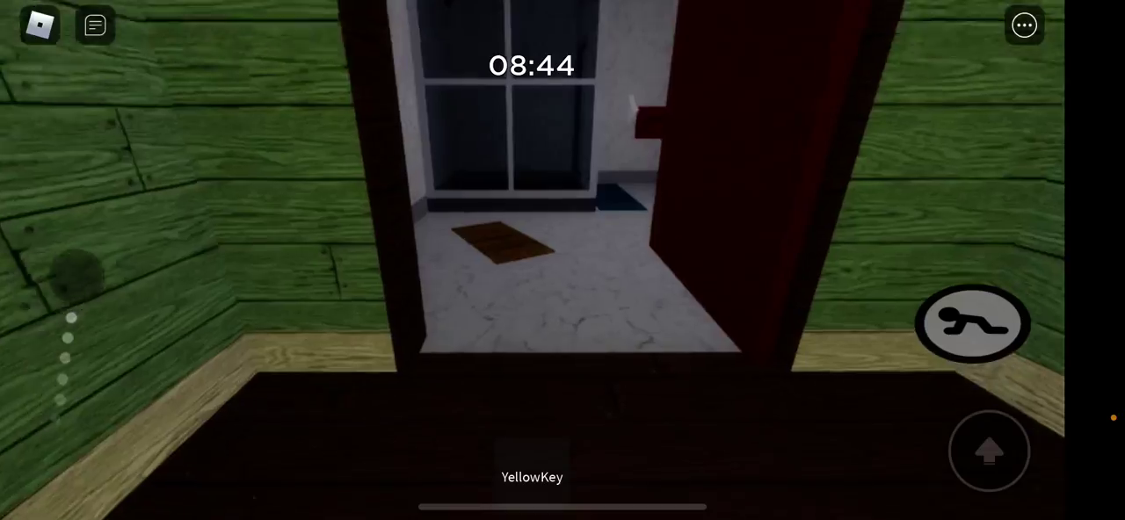
mouse_move(75, 277)
left_mouse_down()
mouse_move(29, 447)
mouse_move(167, 299)
mouse_move(102, 290)
left_mouse_up()
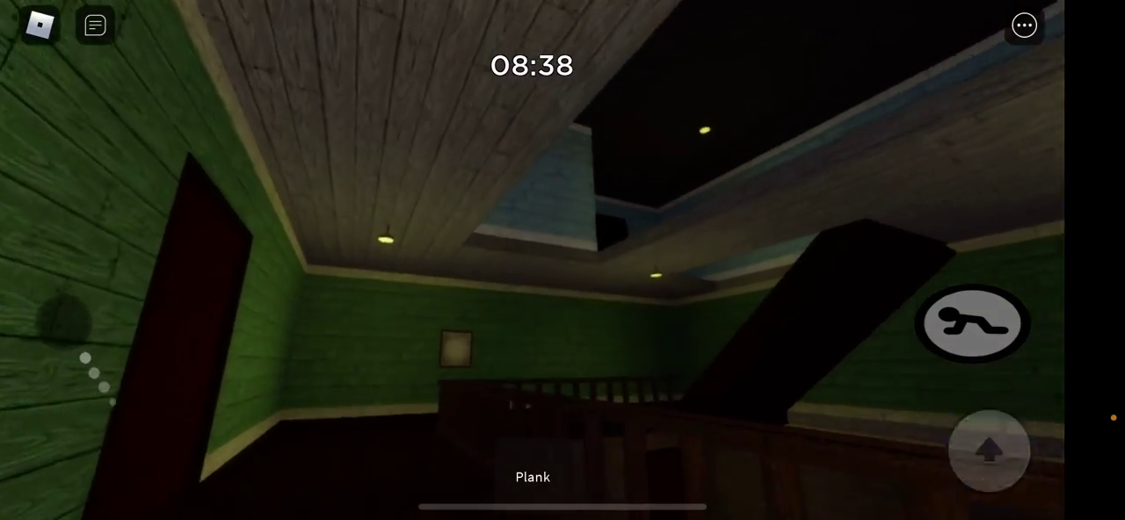
Go down the stairs and along the green hallway past the red door to the wall dial.
mouse_move(63, 318)
left_mouse_down()
mouse_move(75, 318)
mouse_move(88, 284)
left_mouse_up()
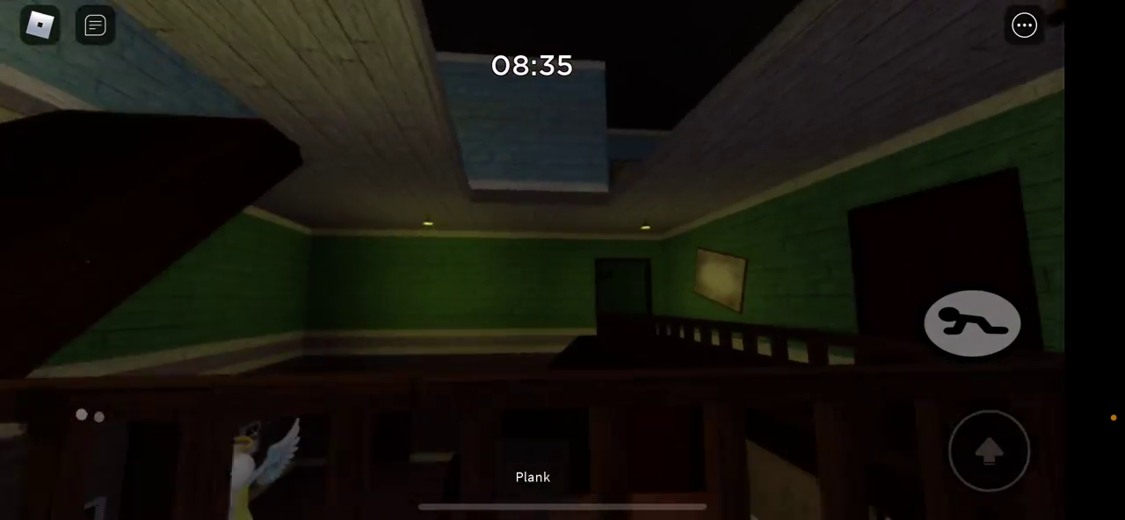
left_click_drag(615, 351, 483, 299)
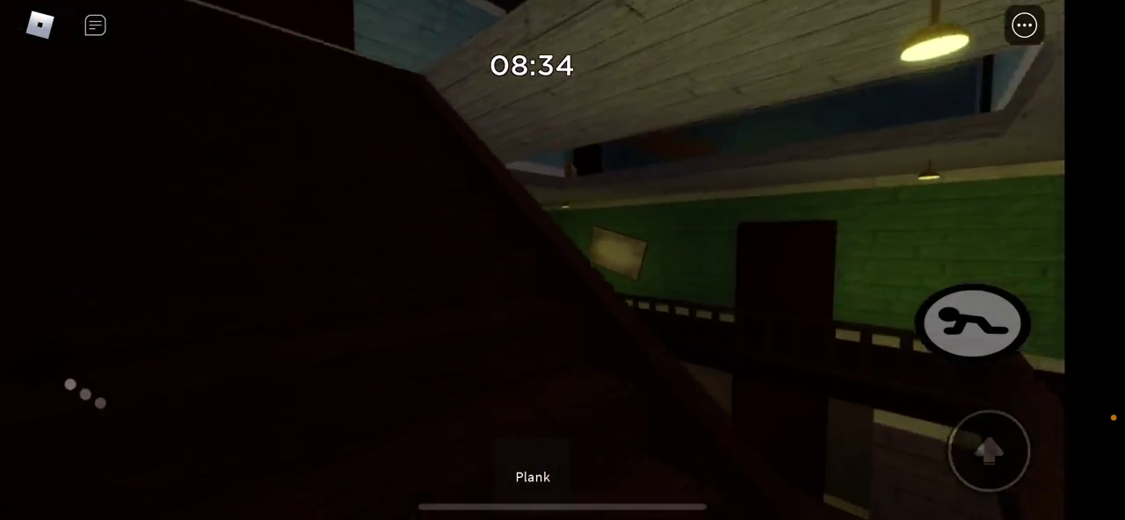
left_click_drag(85, 418, 75, 334)
left_click_drag(101, 413, 156, 370)
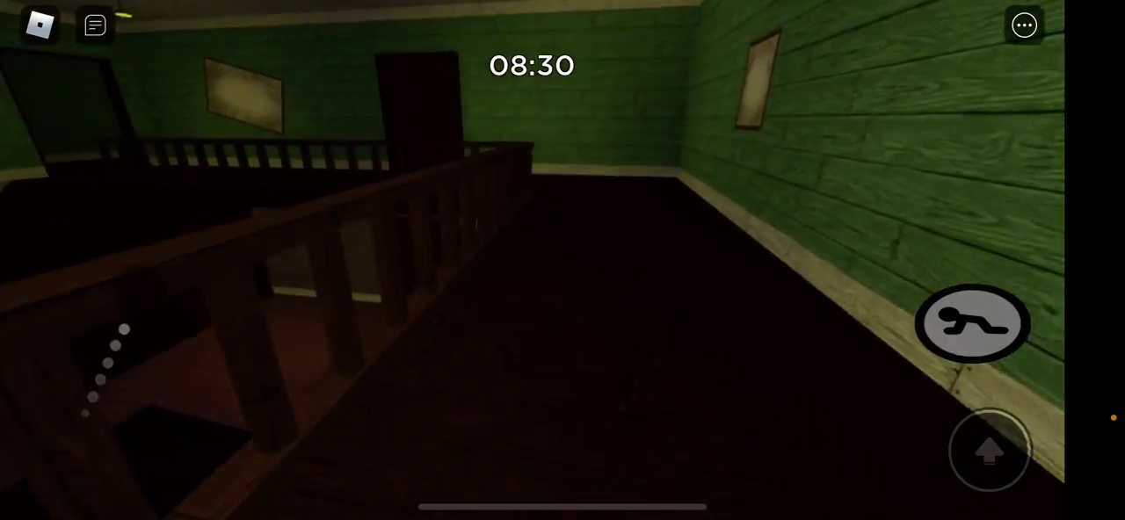
left_click_drag(124, 329, 78, 314)
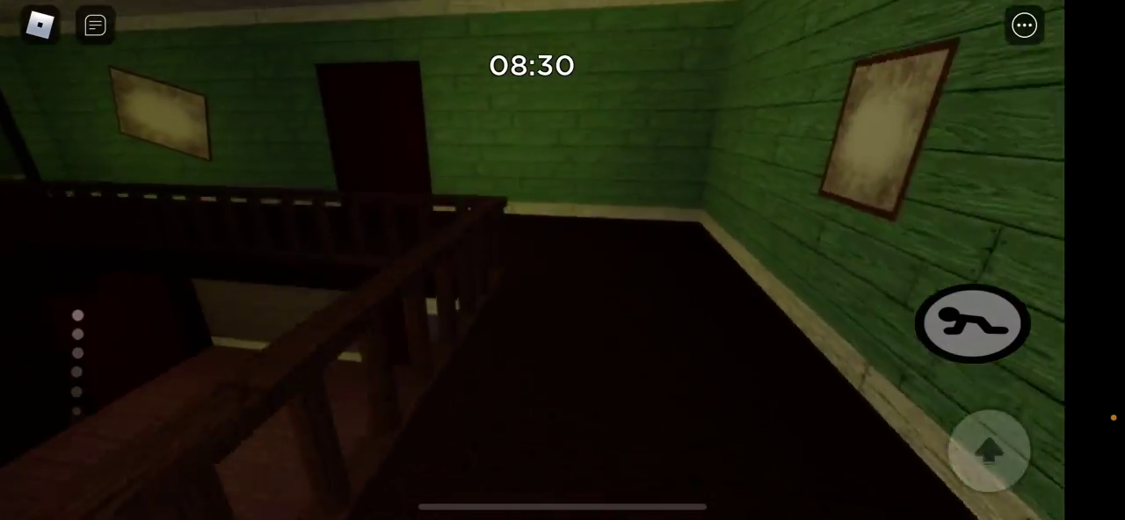
left_click_drag(119, 287, 142, 278)
left_click_drag(76, 300, 89, 325)
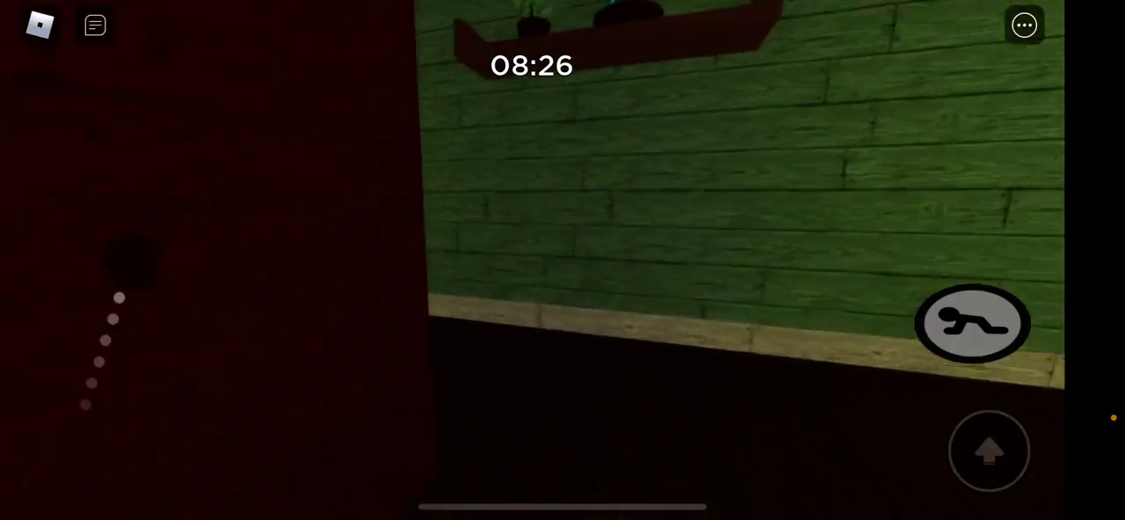
mouse_move(119, 298)
left_mouse_down()
mouse_move(50, 400)
mouse_move(53, 378)
left_mouse_up()
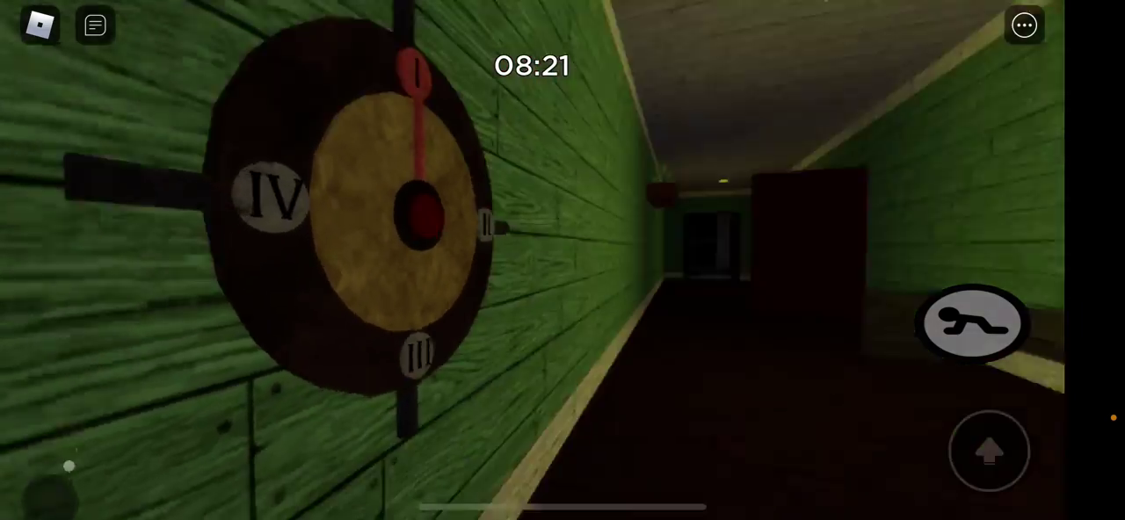
Turn the red dial's hand to I, then crawl through the vent into the wooden room.
mouse_move(76, 402)
left_mouse_down()
mouse_move(55, 420)
mouse_move(99, 334)
left_mouse_up()
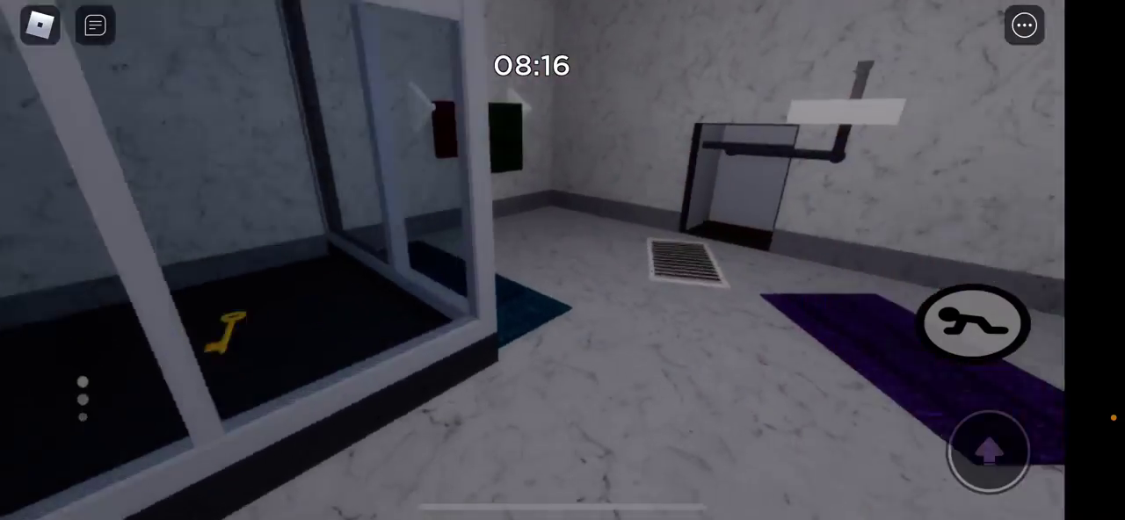
left_click(972, 324)
left_click_drag(107, 295, 129, 290)
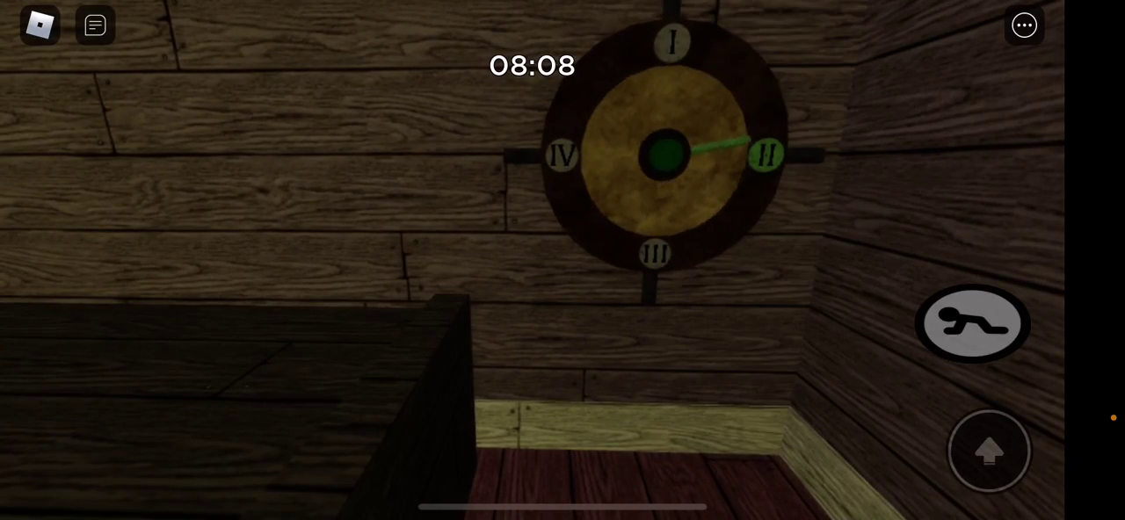
left_click_drag(30, 363, 79, 325)
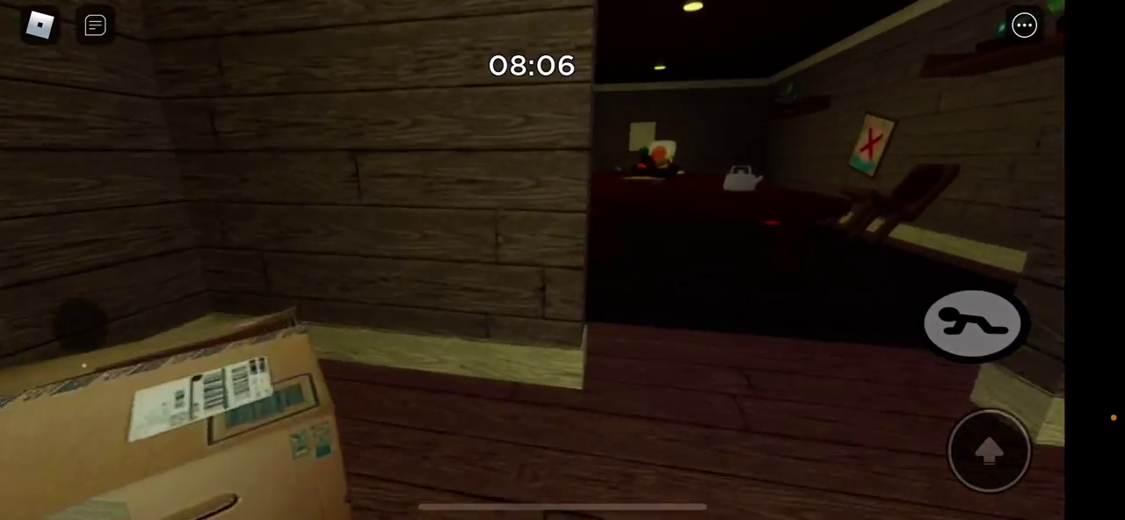
Cross the large dark room past the red door to the brick-room dial, setting it to II.
left_click_drag(83, 365, 109, 289)
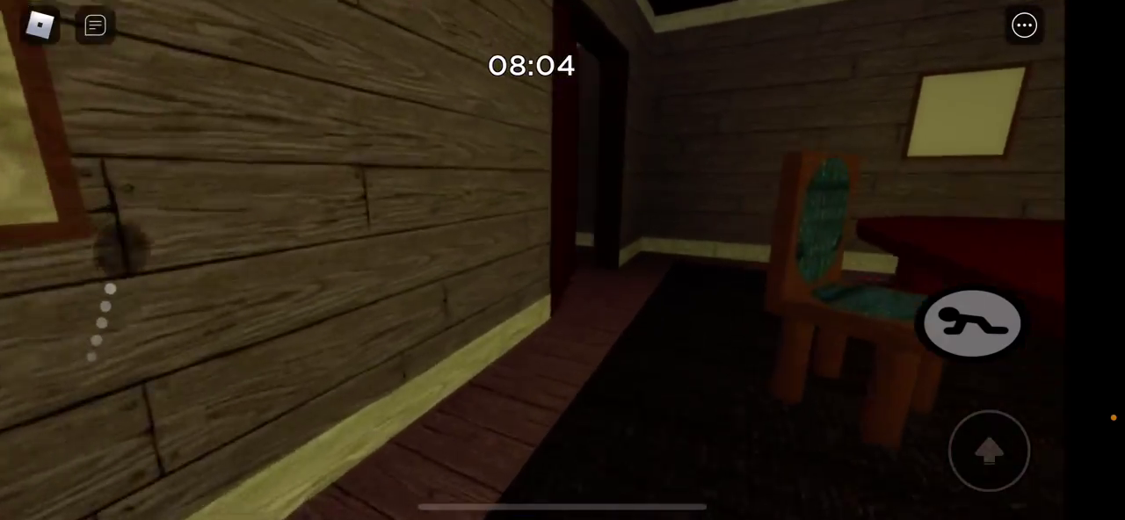
left_click_drag(123, 251, 93, 294)
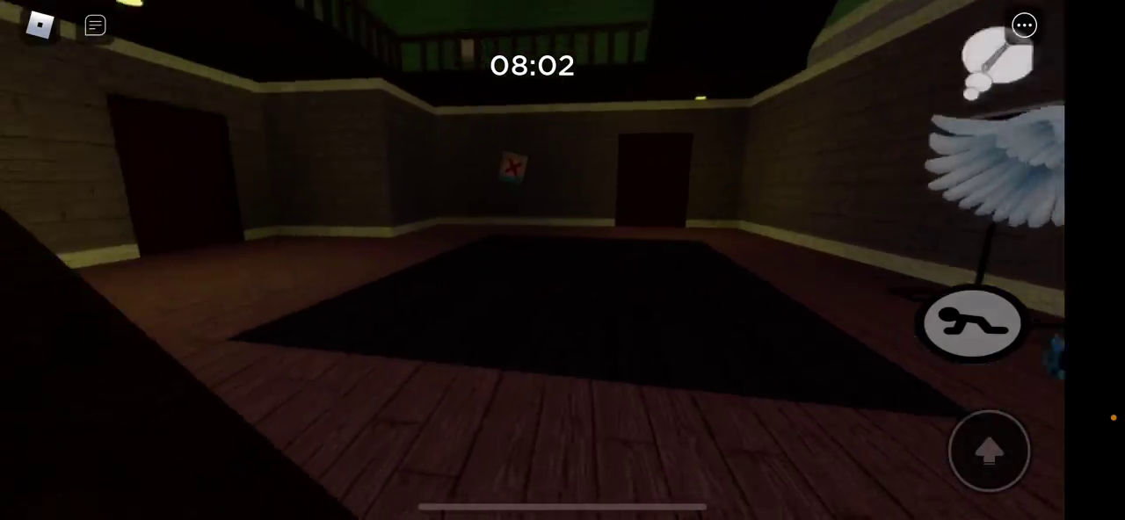
left_click_drag(121, 326, 82, 440)
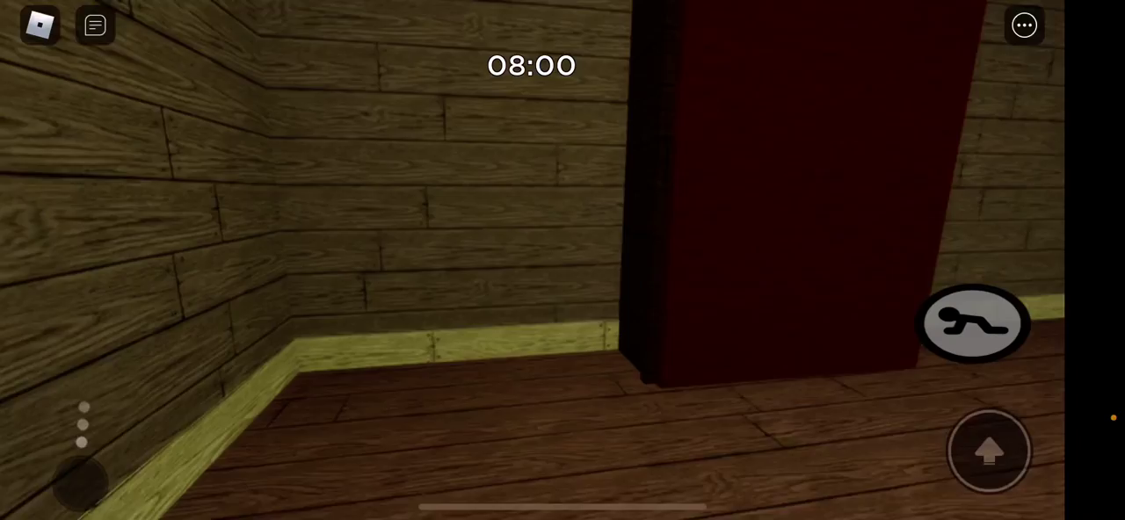
mouse_move(81, 479)
left_mouse_down()
mouse_move(226, 267)
mouse_move(138, 284)
left_mouse_up()
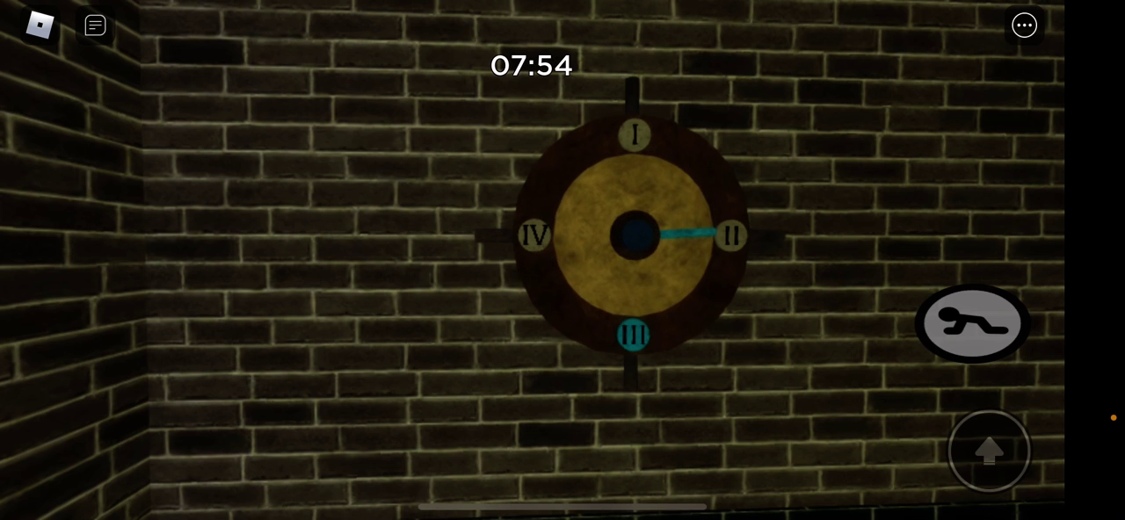
left_click_drag(65, 463, 97, 361)
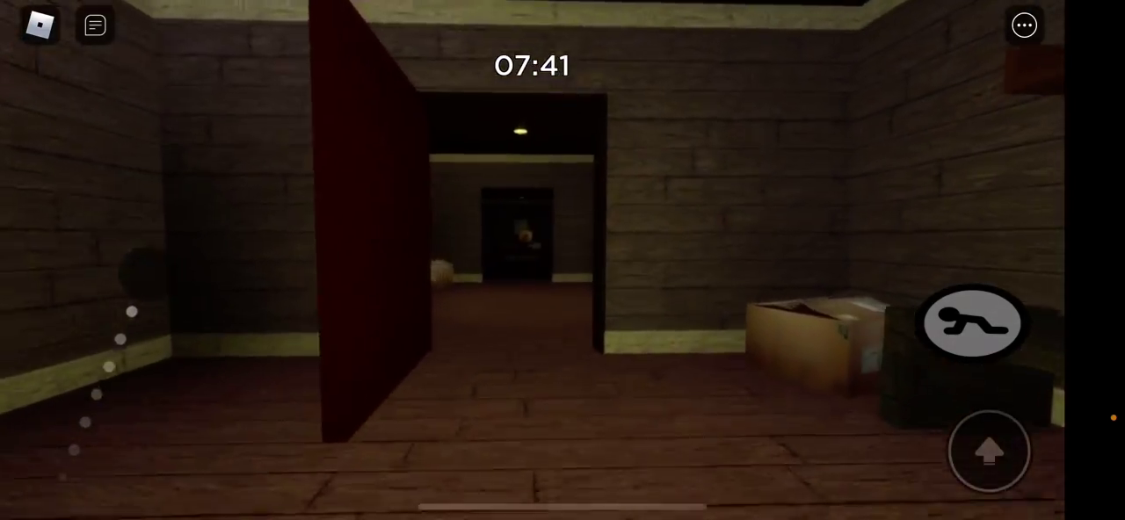
Walk through the wooden room and green hallway to the TV showing the Gold Piggy statue.
mouse_move(74, 344)
left_mouse_down()
mouse_move(80, 333)
mouse_move(54, 340)
left_mouse_up()
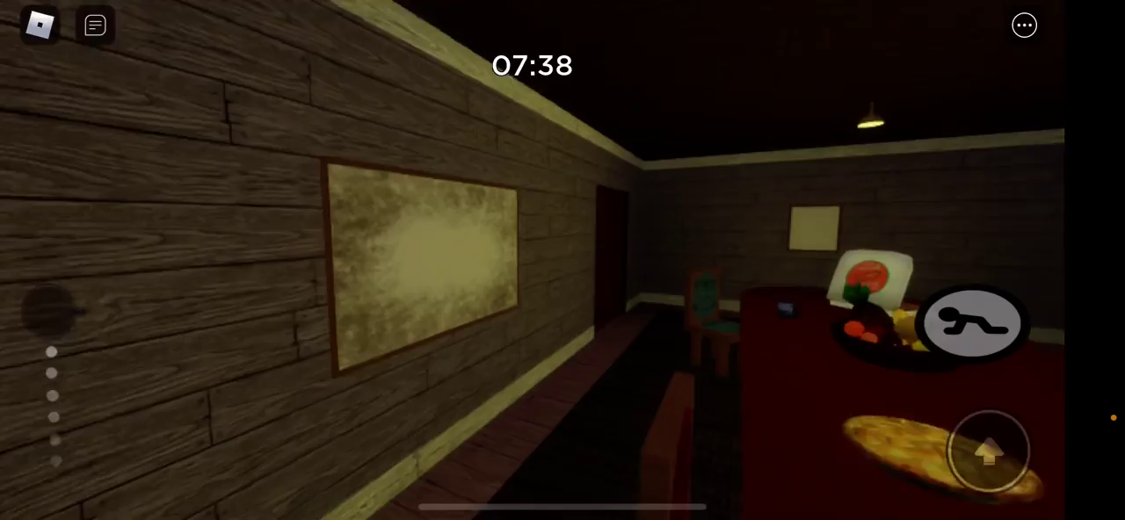
mouse_move(54, 340)
left_mouse_down()
mouse_move(213, 384)
mouse_move(76, 389)
mouse_move(84, 375)
left_mouse_up()
mouse_move(40, 343)
left_mouse_down()
mouse_move(70, 330)
mouse_move(55, 309)
mouse_move(98, 363)
mouse_move(52, 321)
mouse_move(93, 276)
mouse_move(93, 316)
left_mouse_up()
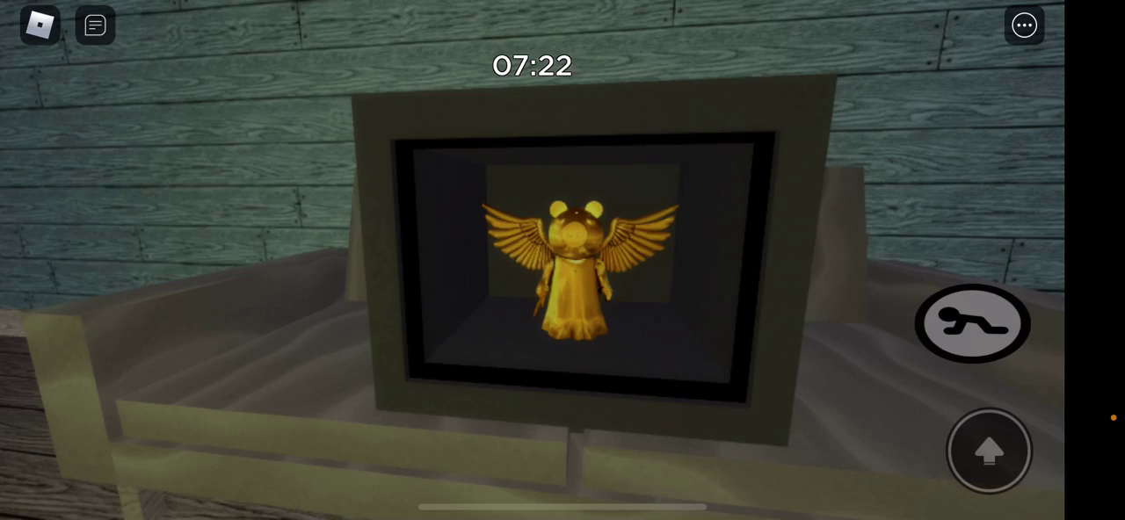
left_click_drag(88, 409, 88, 351)
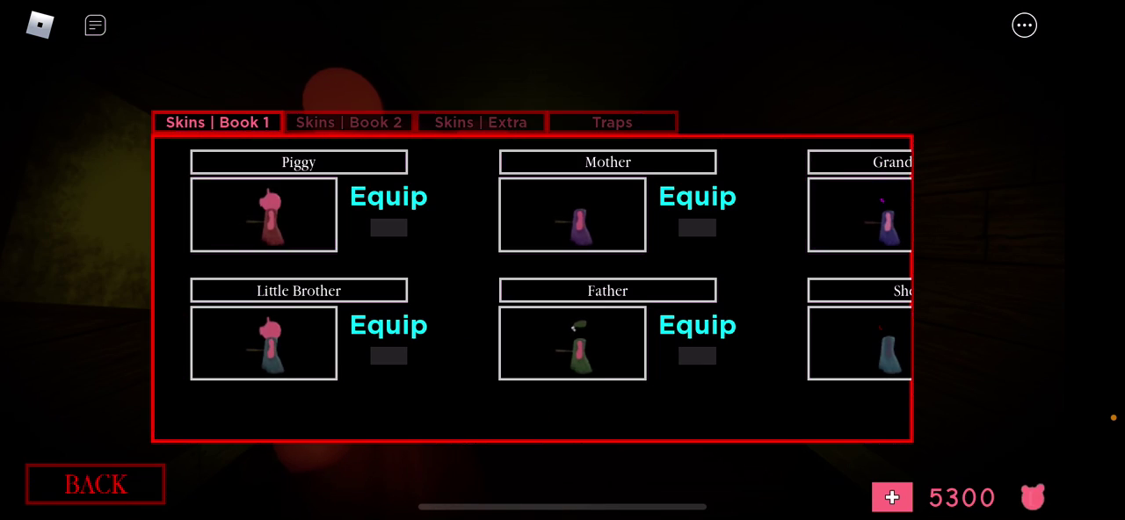
Switch the skins shop to the Skins | Extra tab to reach Frostiggy and Gold Piggy.
left_click(481, 122)
scroll(532, 268, "right", 10)
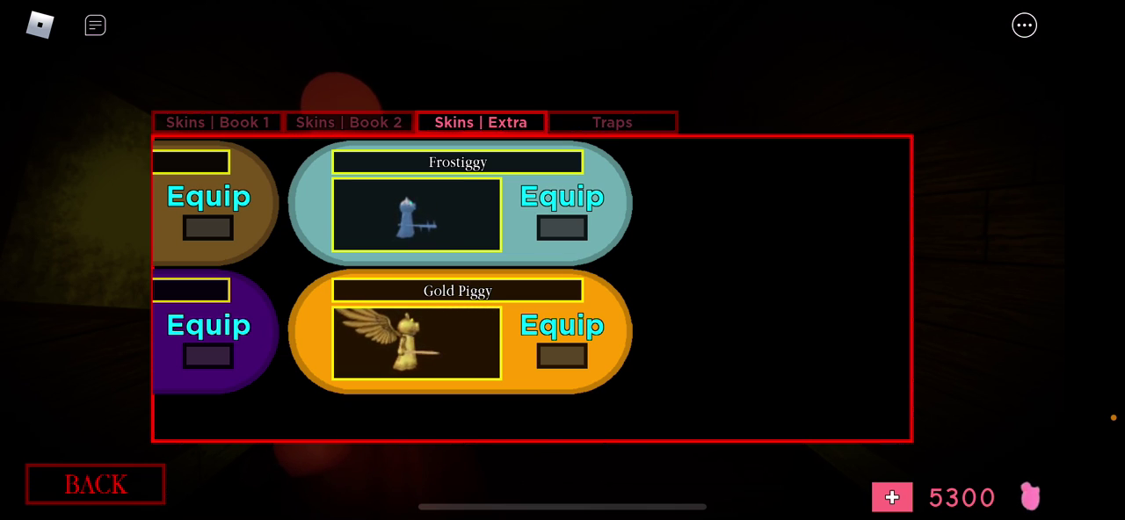
scroll(531, 268, "left", 10)
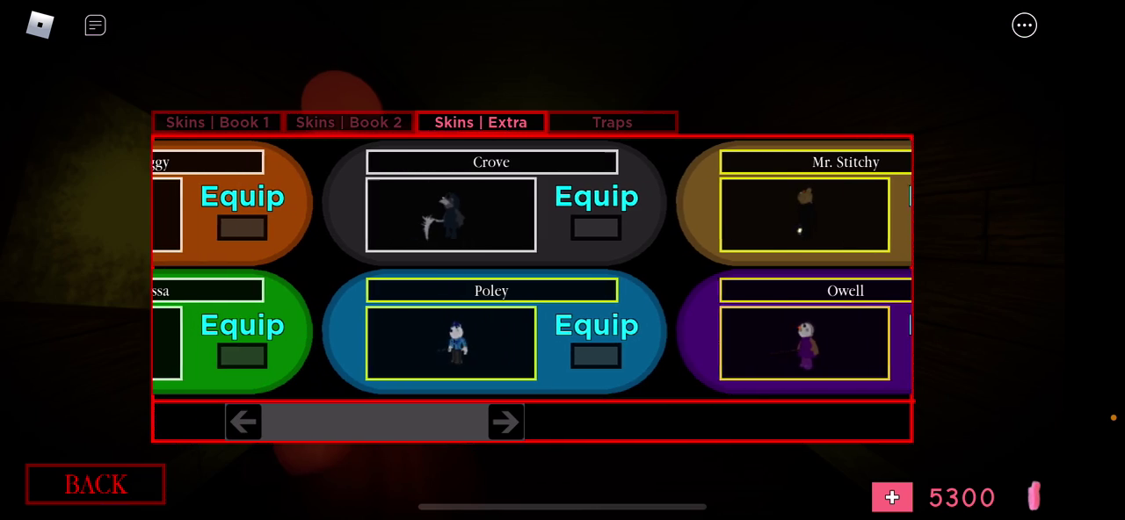
scroll(532, 268, "right", 10)
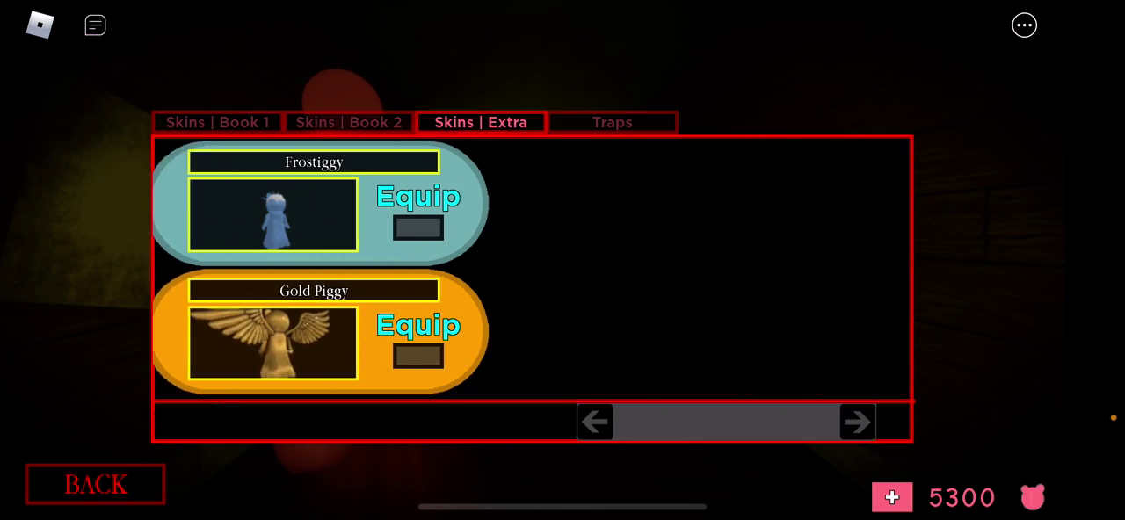